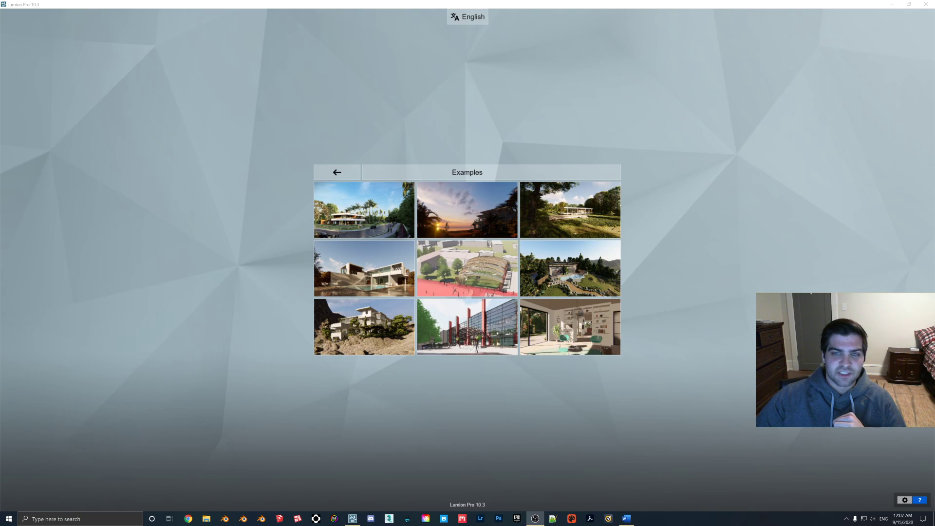
Open the Villa Cabrera example scene
left_click(308, 282)
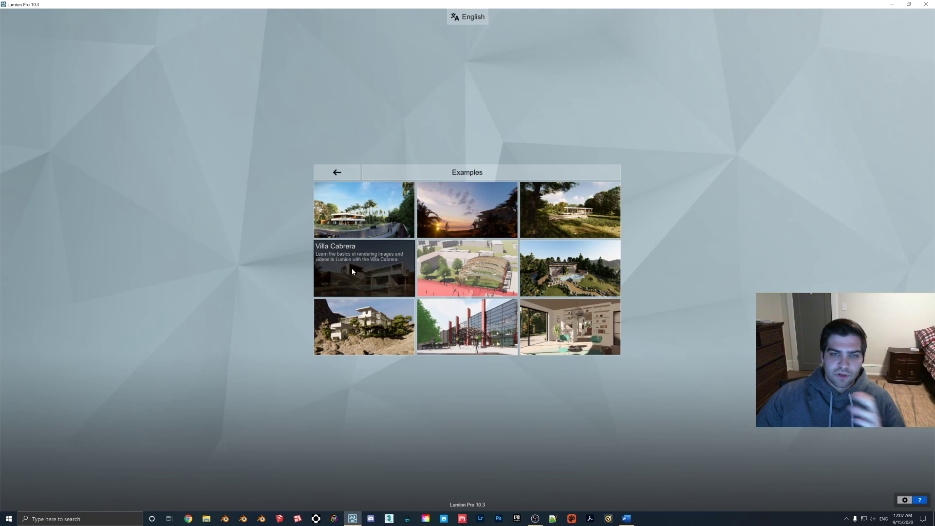
left_click(353, 272)
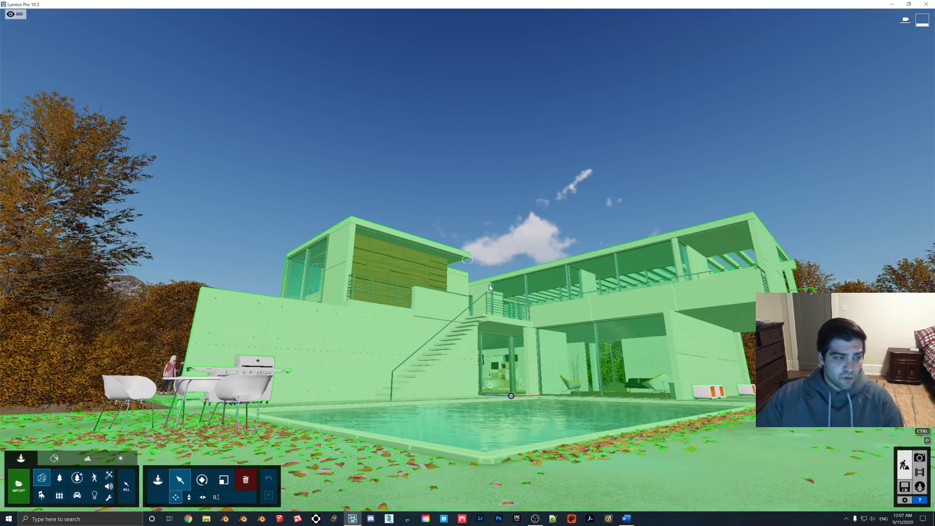
Switch the scene to Photo mode and refresh the preview of Photo 1 overlooking the pool and house
key("shift+w")
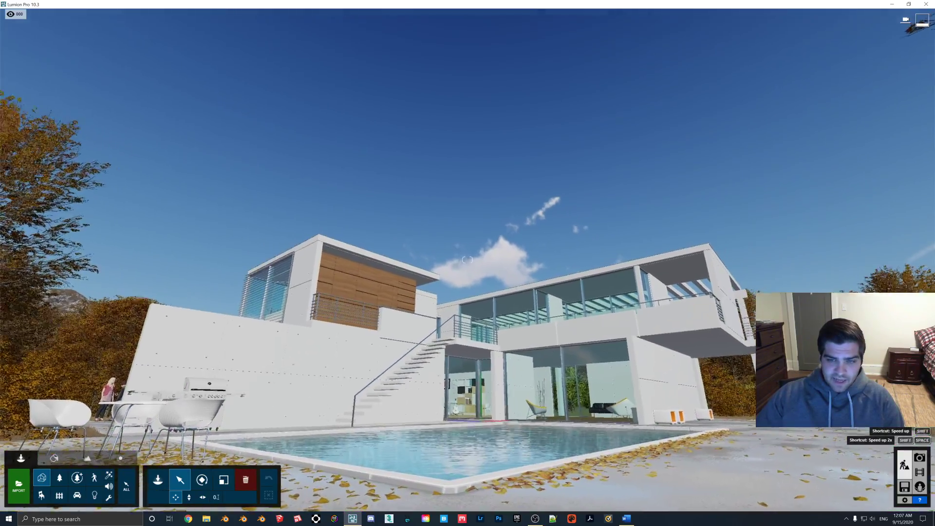
key("shift+s")
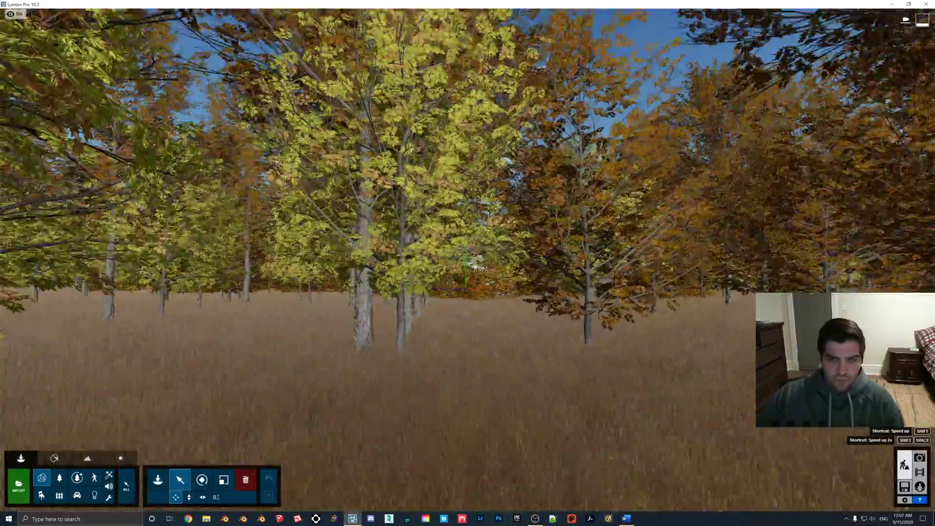
key("shift+w")
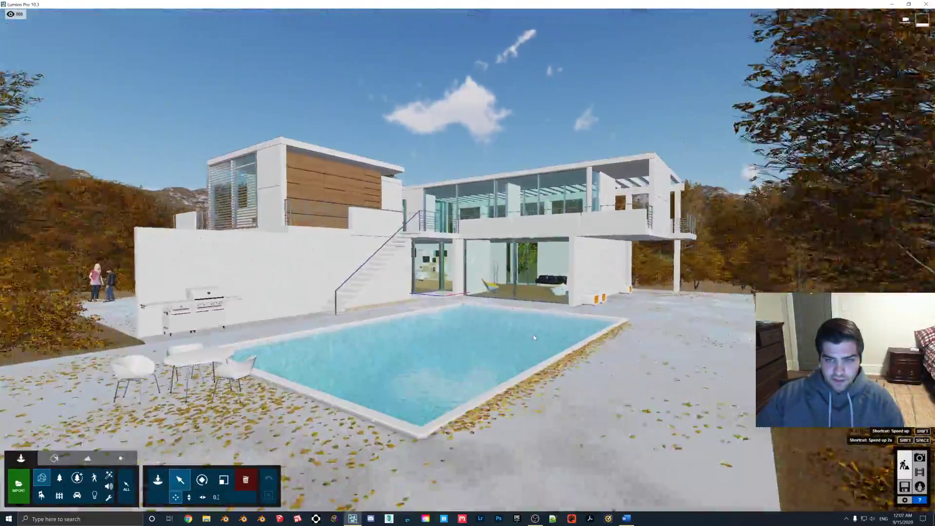
key("ctrl")
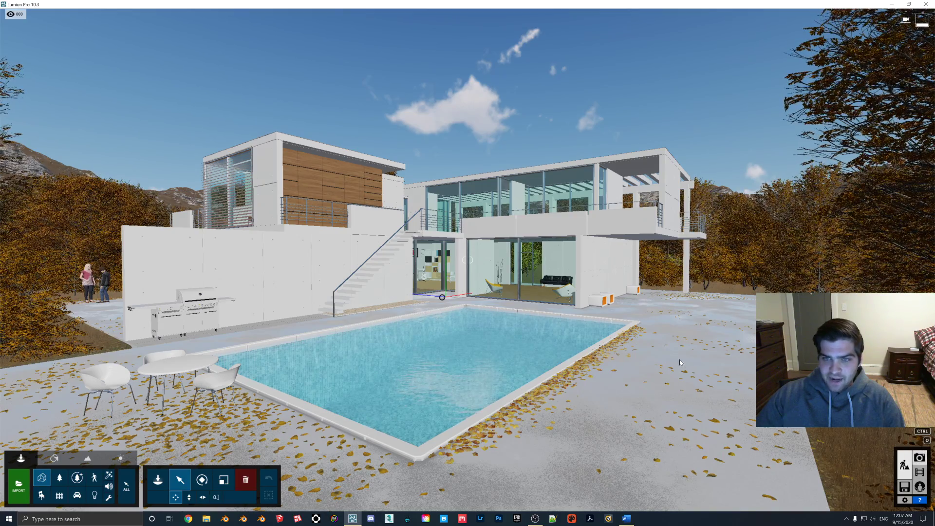
left_click(920, 458)
left_click_drag(582, 326, 562, 320)
left_click(561, 307)
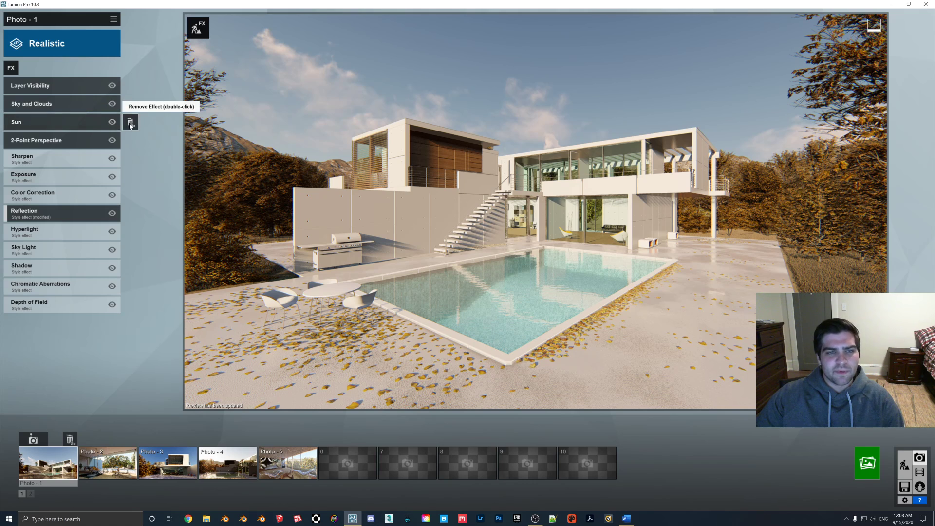
Replace the Sun effect on Photo 1 with the Real Skies effect and set its heading to about -147.3°
double_click(130, 122)
left_click(11, 69)
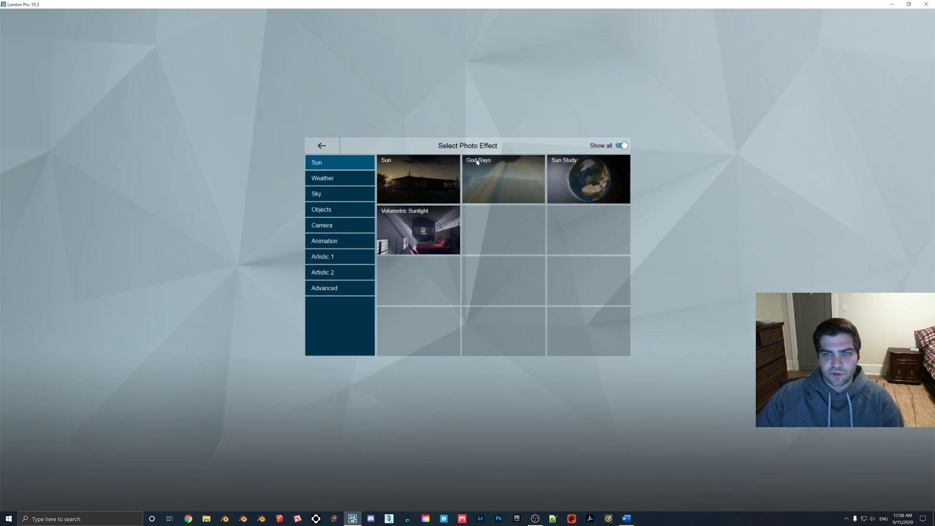
left_click(336, 197)
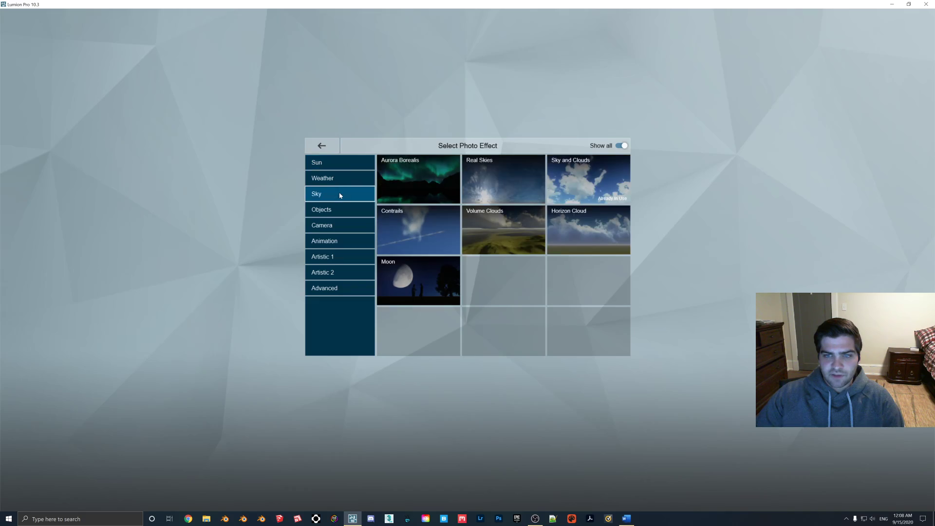
left_click(503, 179)
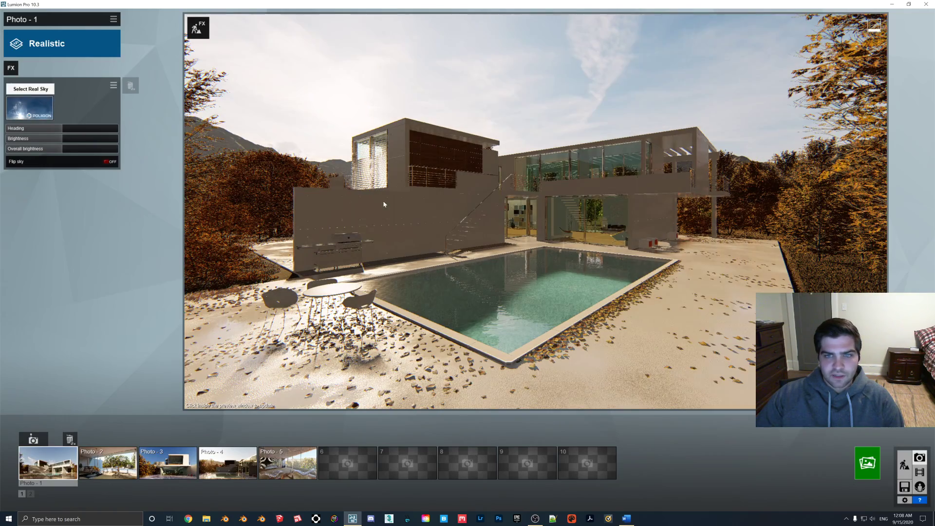
left_click_drag(63, 127, 19, 128)
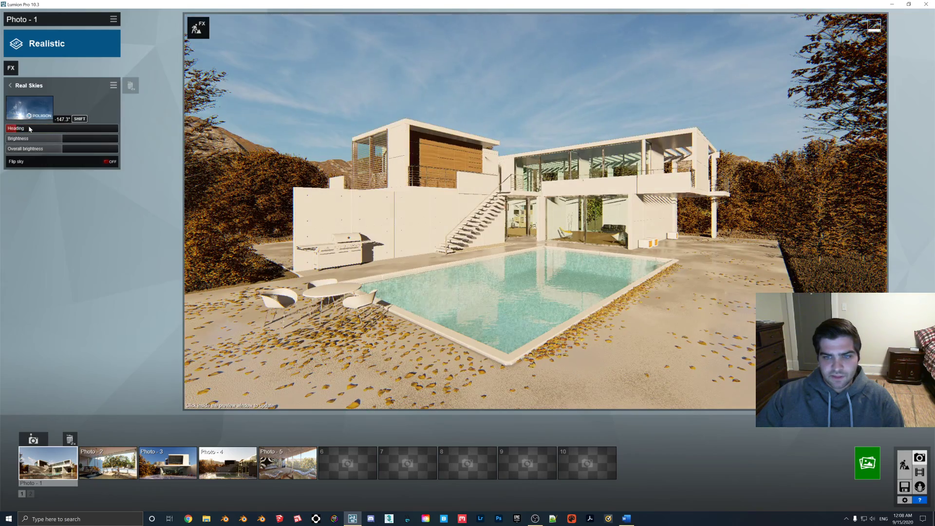
left_click(646, 307)
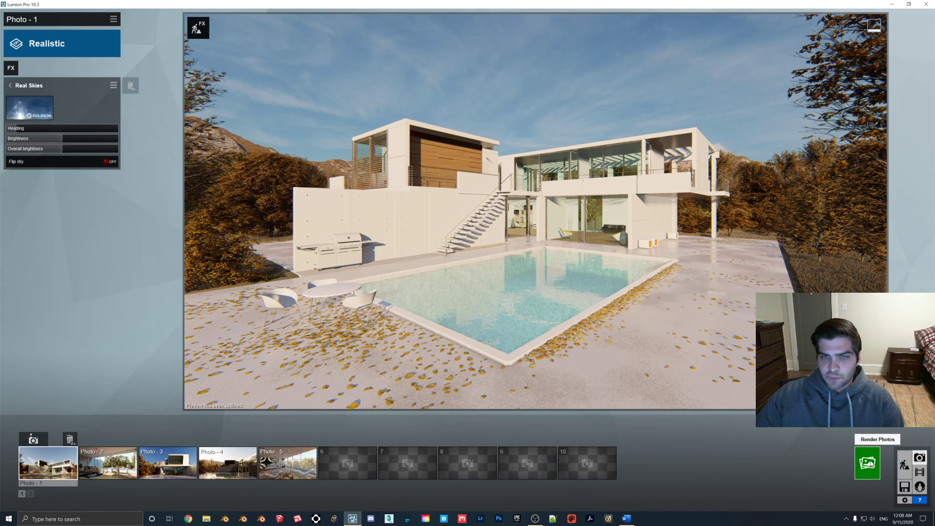
Render the current shot at Desktop size (1920x1080) and save it on the desktop as the JPG "Lumion Lightroom Test"
left_click(868, 463)
left_click(416, 353)
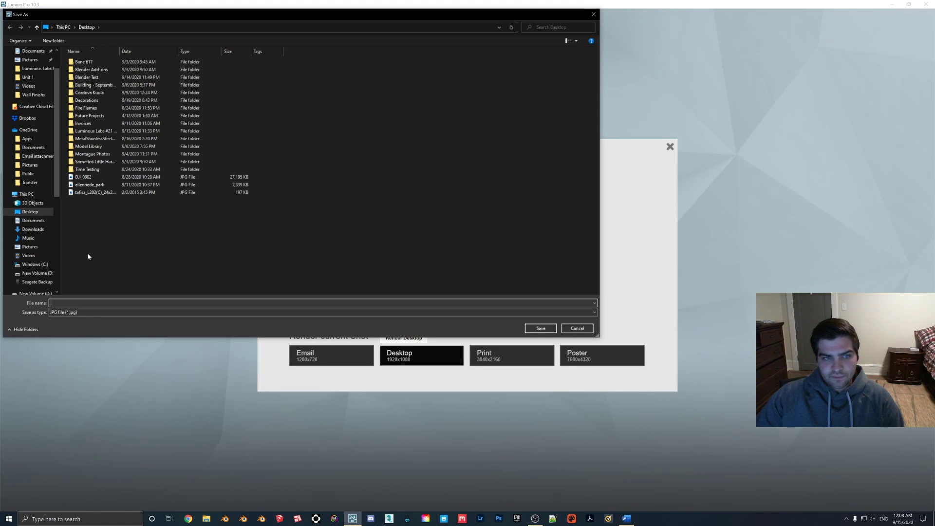
scroll(30, 67, "up", 1)
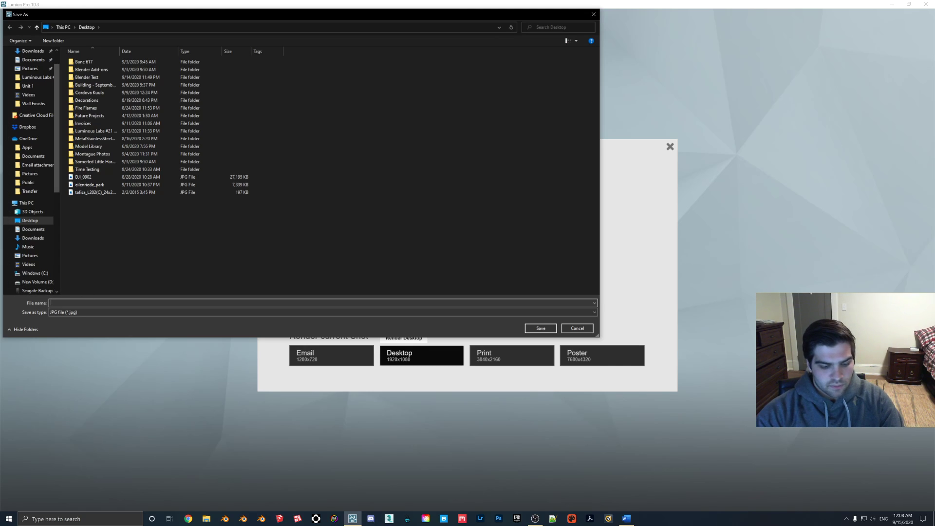
type("Lumion Lightro")
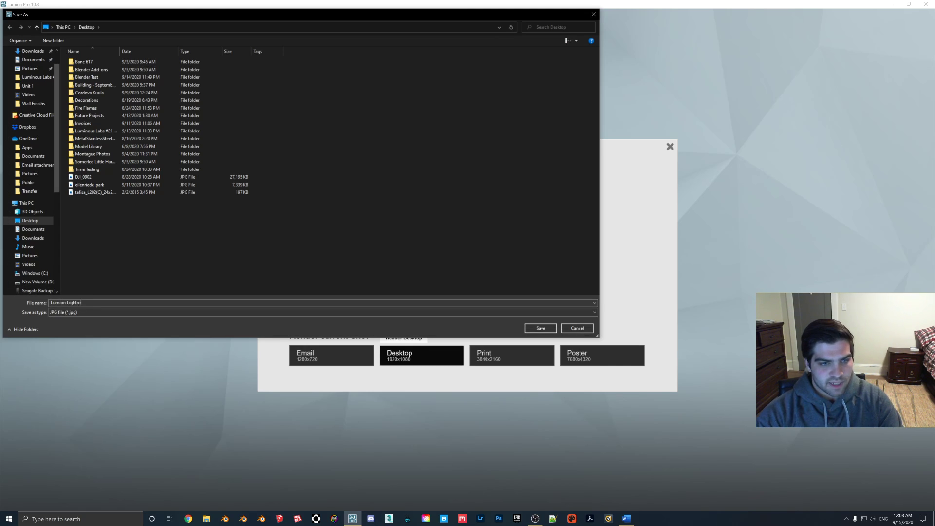
type("om T")
key("Return")
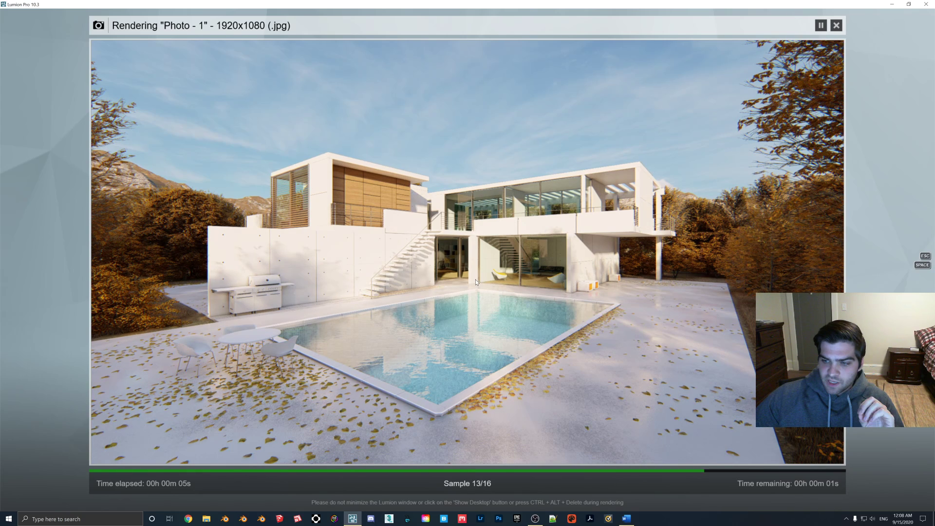
left_click(825, 452)
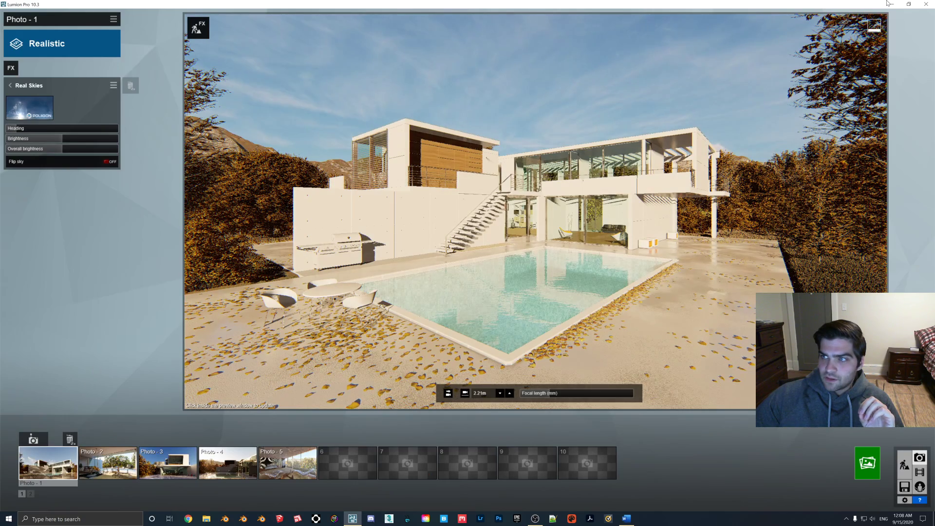
Open the rendered Lumion Lightroom Test image from the desktop, inspect it in an enlarged viewer window, and close it
left_click(890, 4)
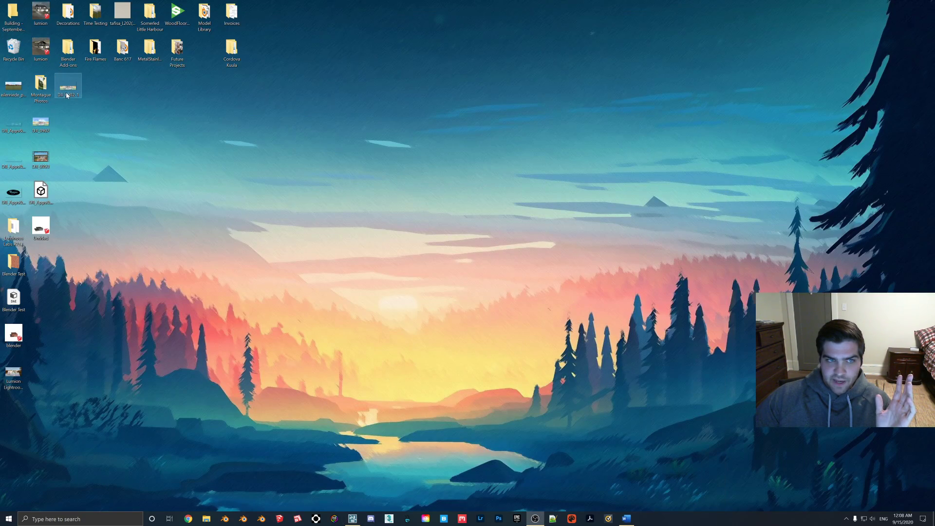
left_click_drag(14, 376, 376, 270)
double_click(369, 269)
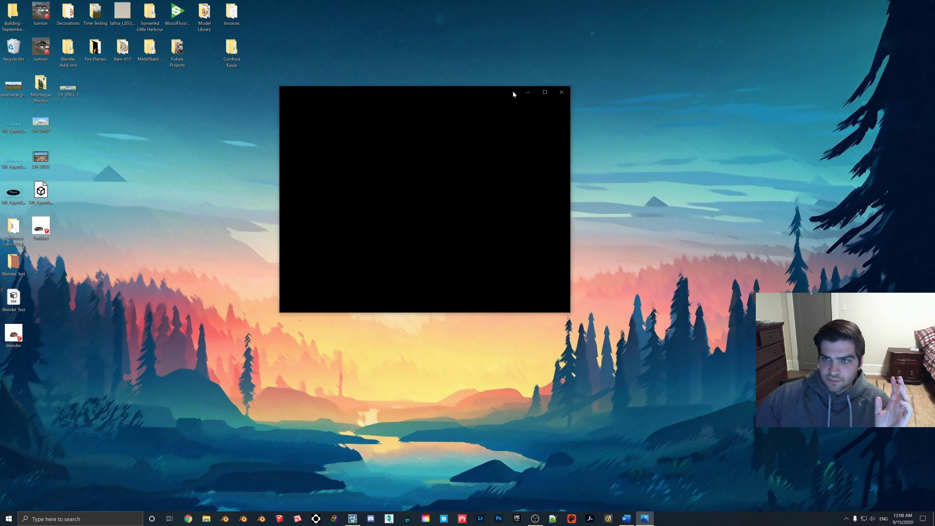
key("alt+F4")
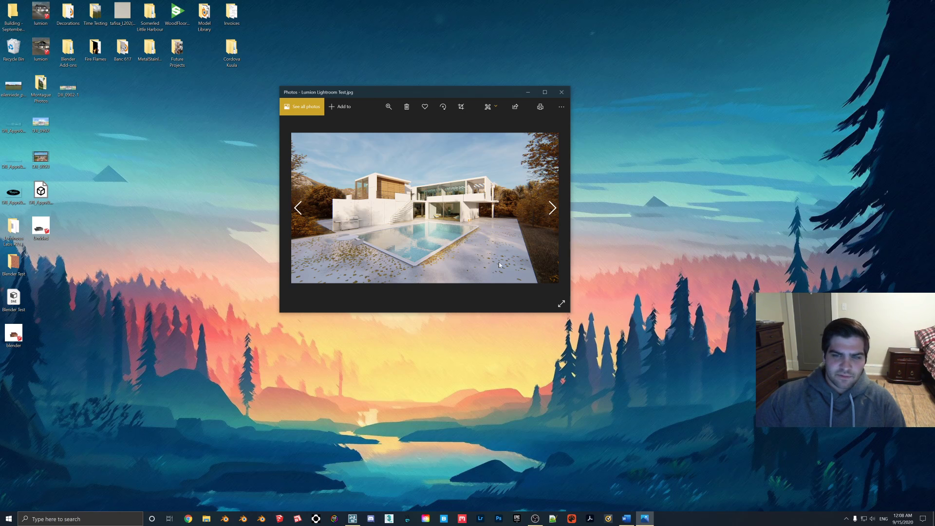
left_click_drag(574, 314, 818, 466)
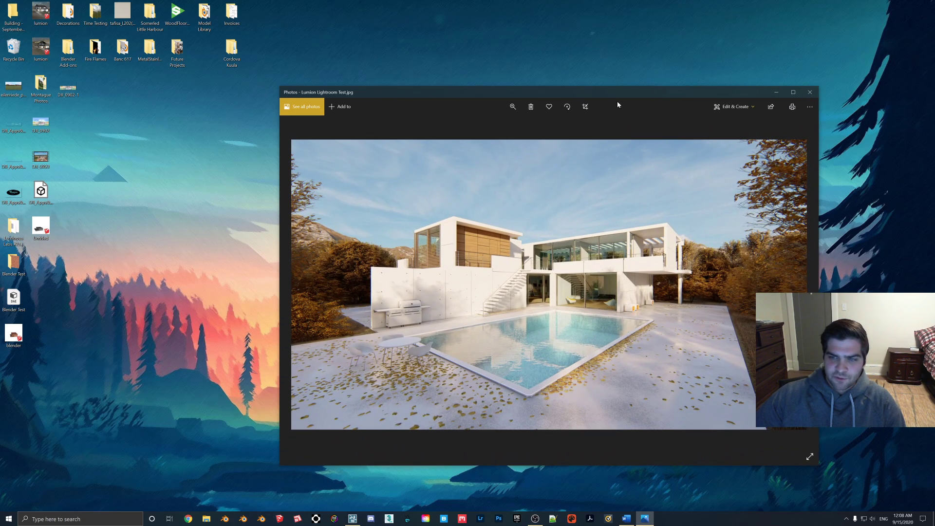
left_click_drag(599, 92, 438, 38)
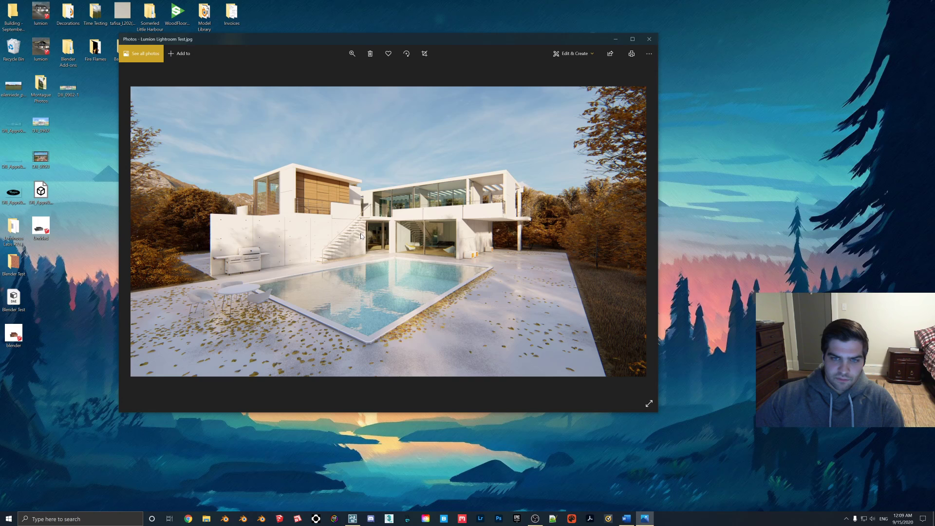
left_click(649, 39)
Switch to Lightroom and import the Lumion Lightroom Test.jpg render from the desktop
left_click(480, 519)
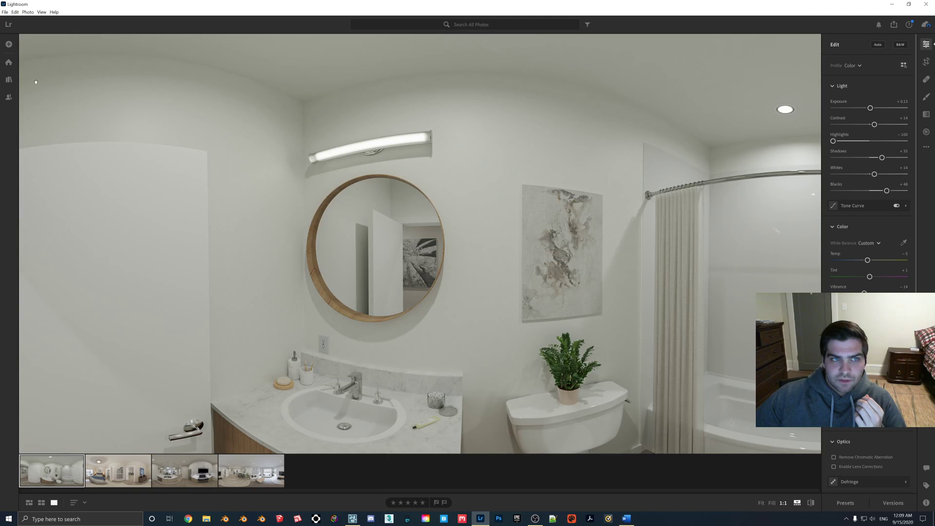
left_click(8, 43)
scroll(370, 267, "up", 10)
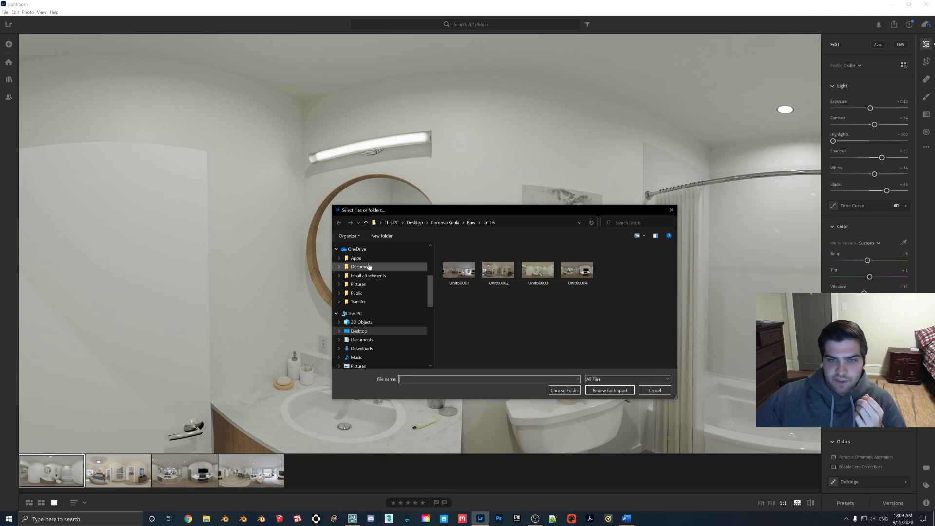
left_click(364, 262)
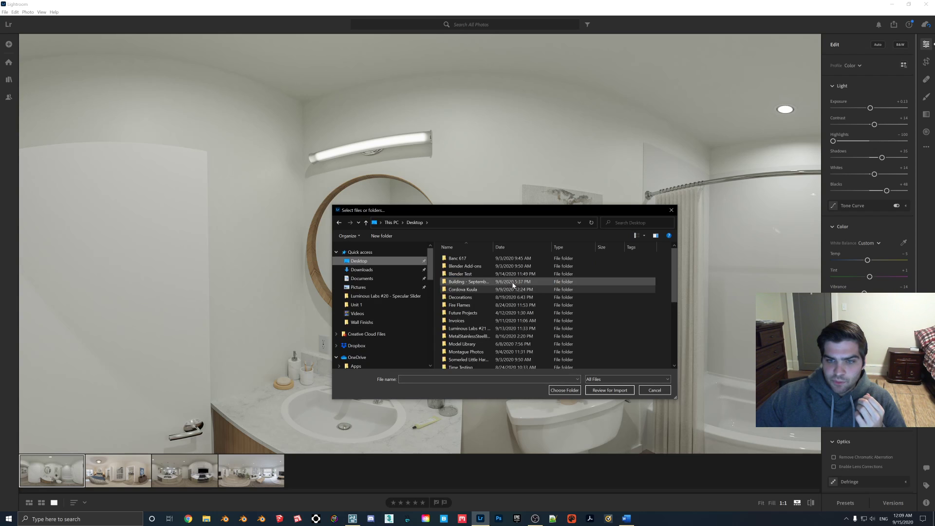
scroll(507, 292, "down", 3)
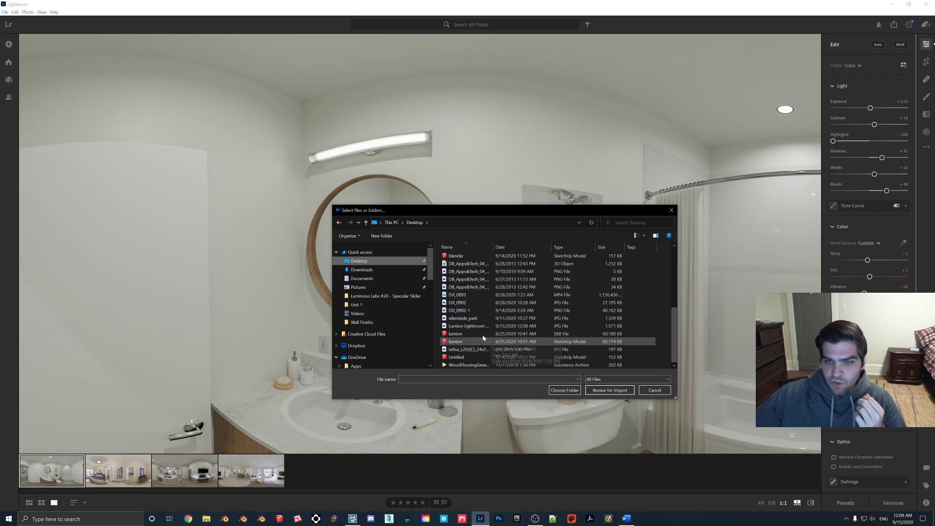
double_click(474, 326)
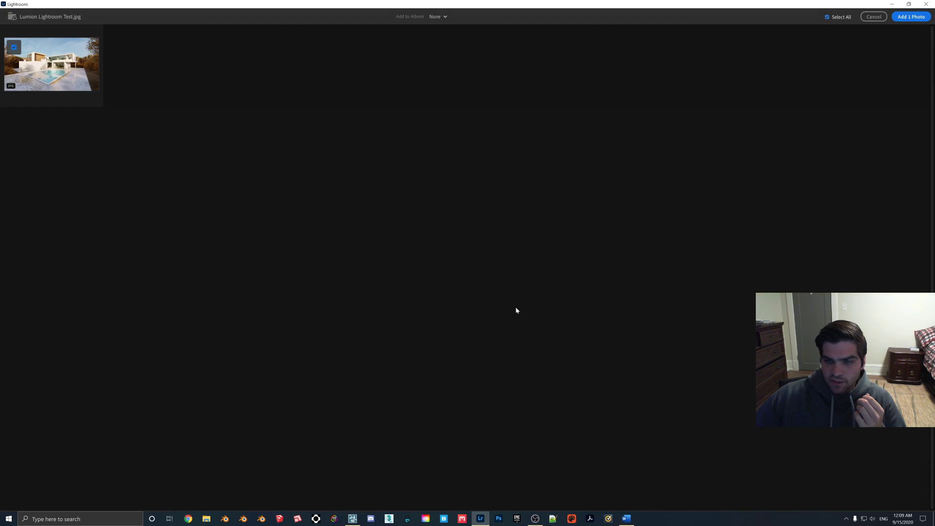
left_click(918, 17)
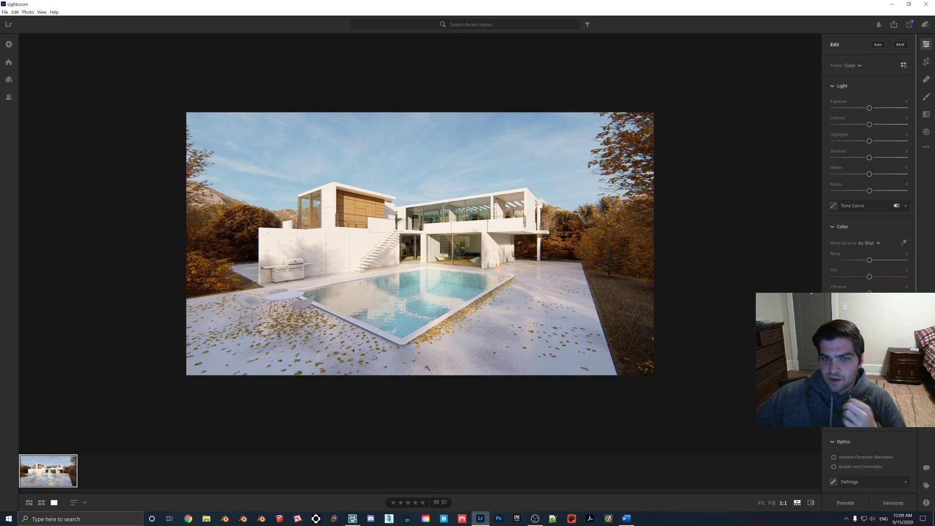
Apply the automatic adjustments to the imported render and set its color temperature to -11
left_click(448, 300)
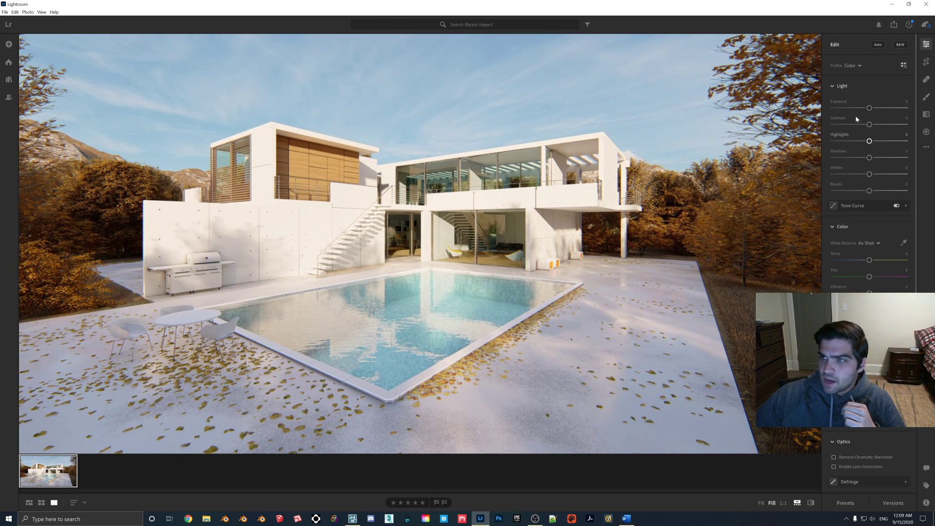
left_click(877, 45)
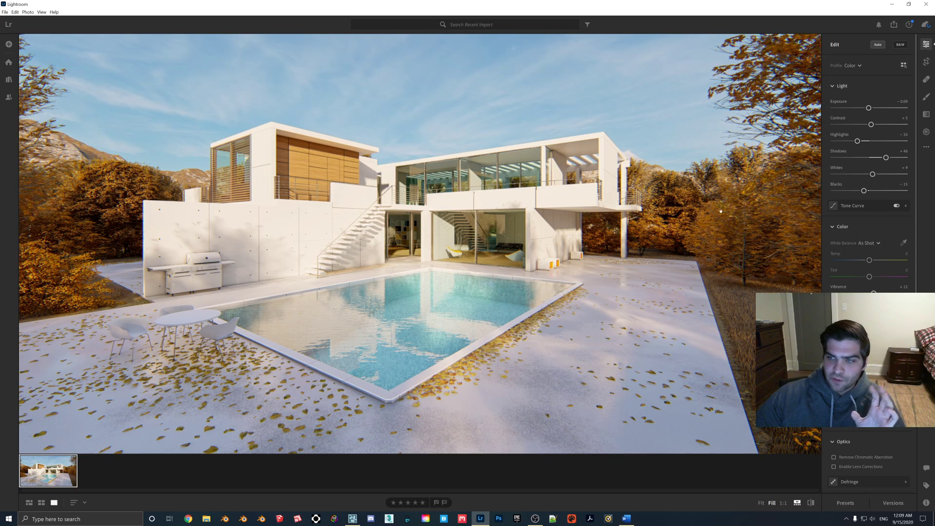
left_click_drag(869, 261, 869, 261)
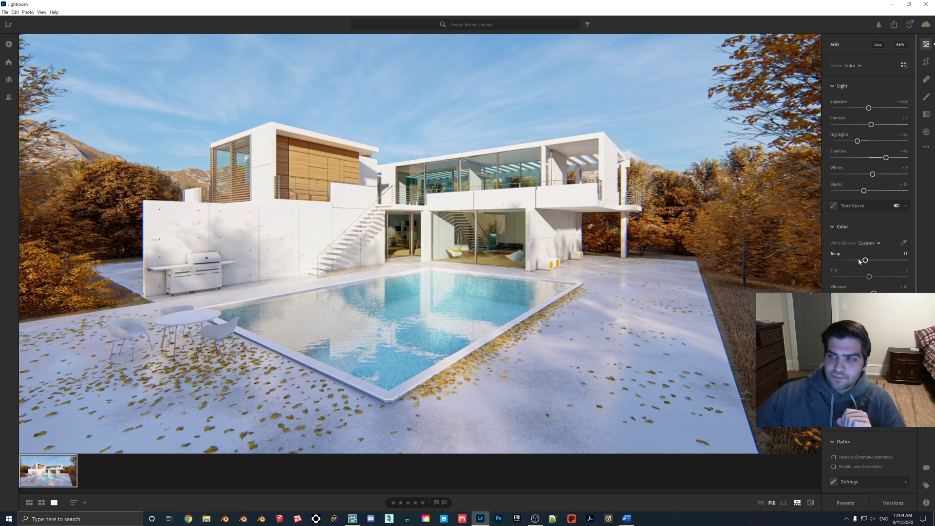
Lower the photo's exposure to -0.66 and reapply the automatic light and color adjustments
left_click_drag(869, 108, 863, 109)
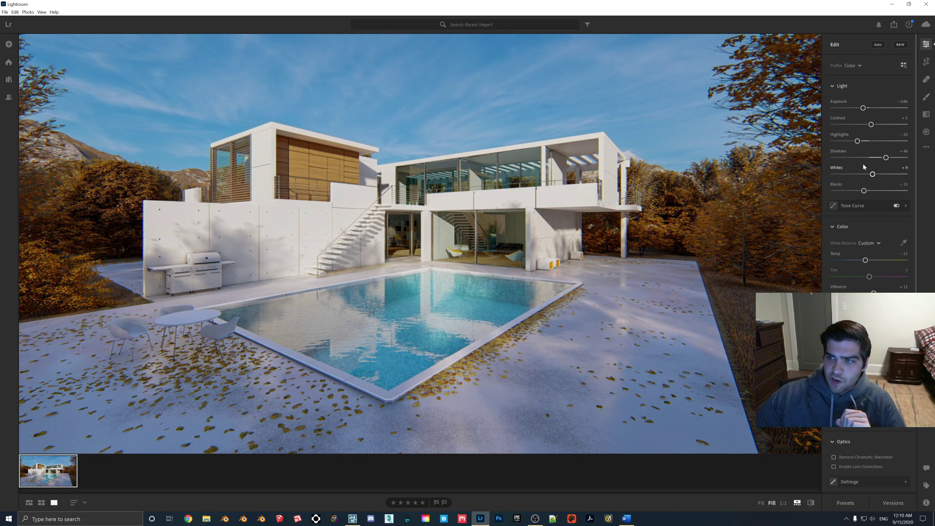
scroll(850, 285, "down", 3)
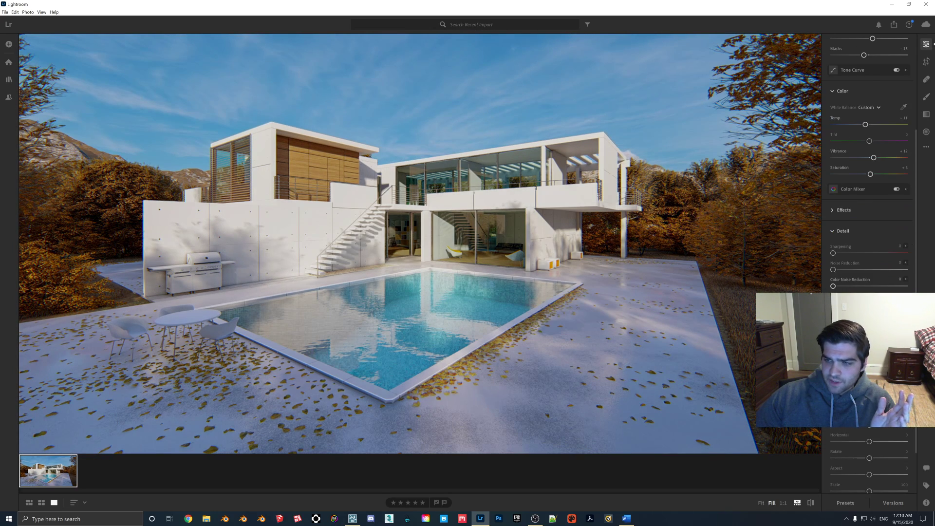
scroll(850, 287, "up", 3)
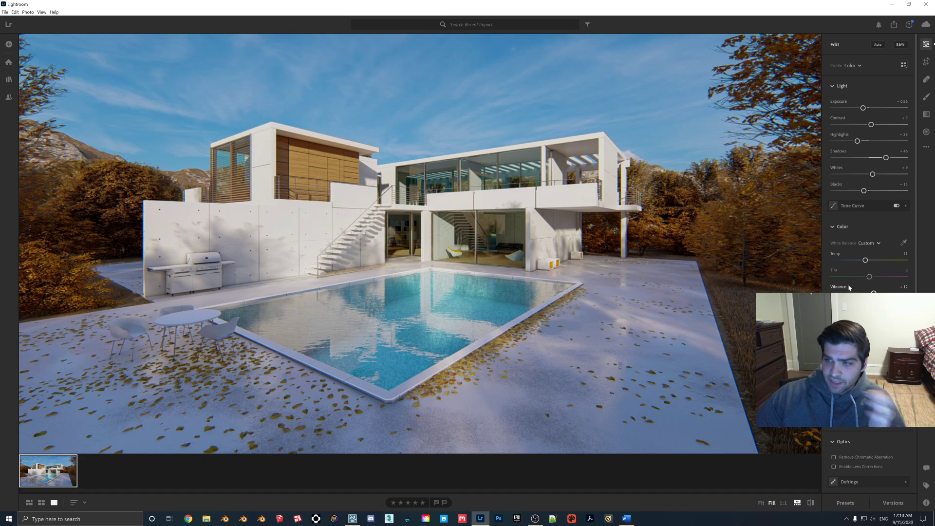
left_click(878, 45)
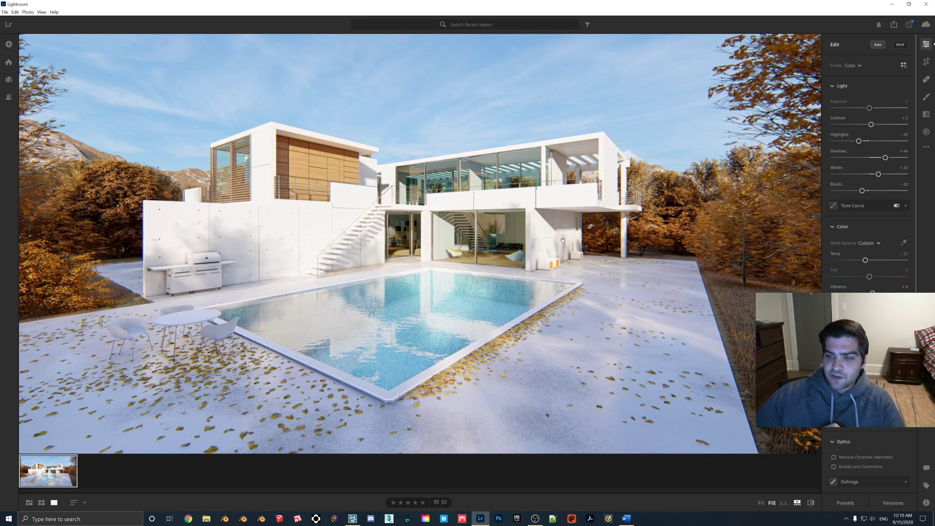
Compare the edited villa render with its original by switching repeatedly between the two views, finishing on the edited version
left_click(810, 502)
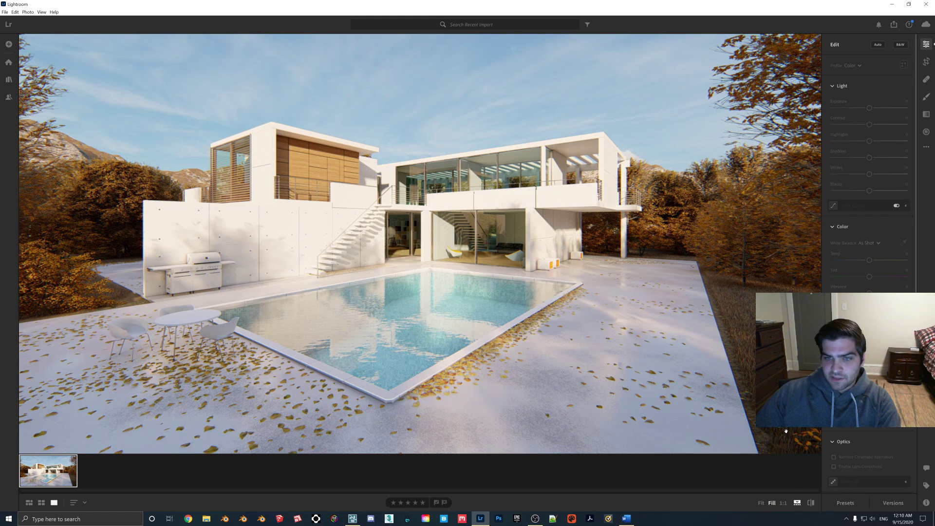
key("backslash")
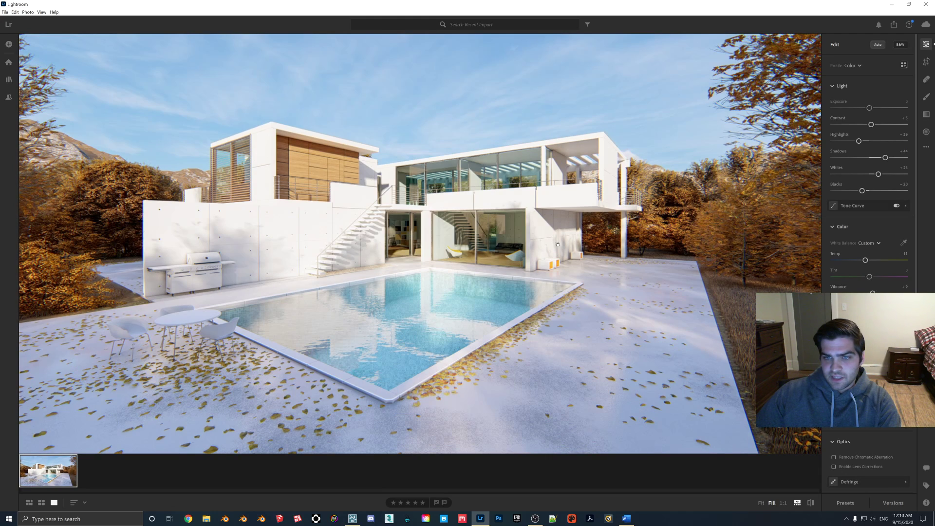
key("backslash")
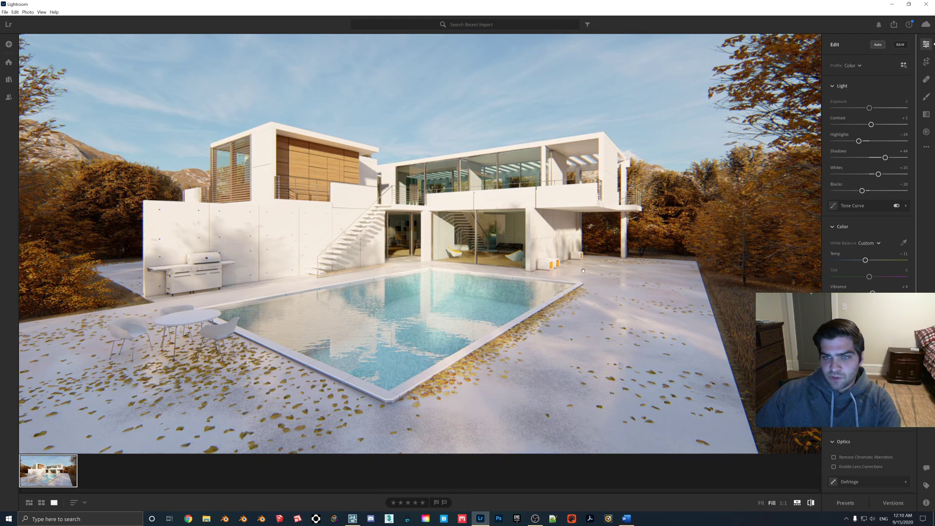
key("backslash")
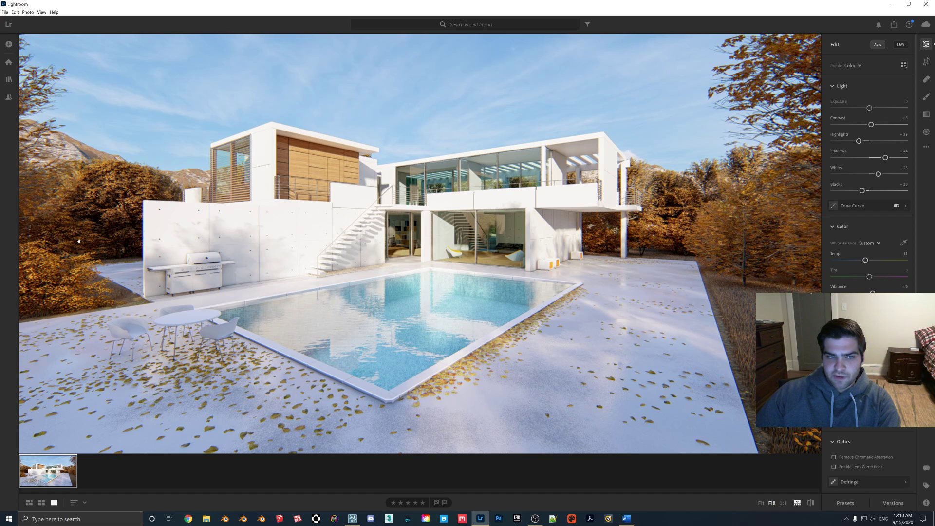
key("backslash")
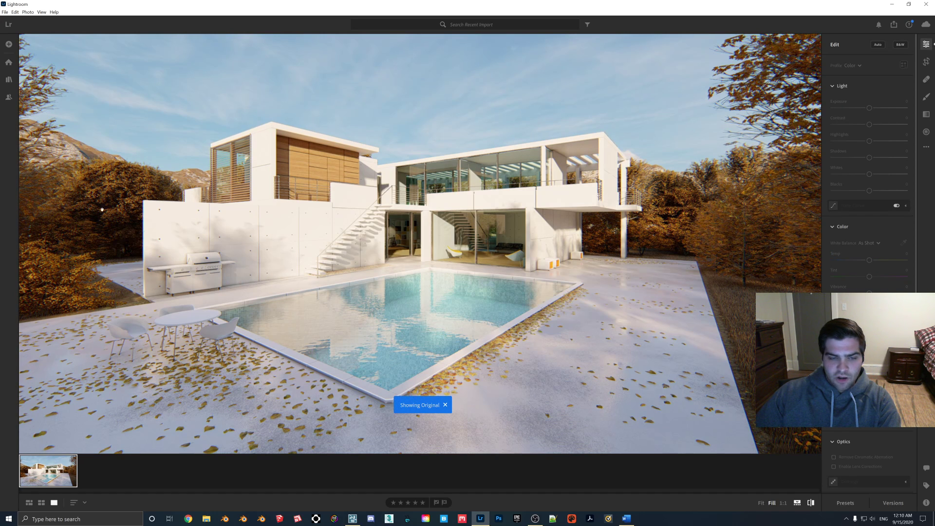
key("backslash")
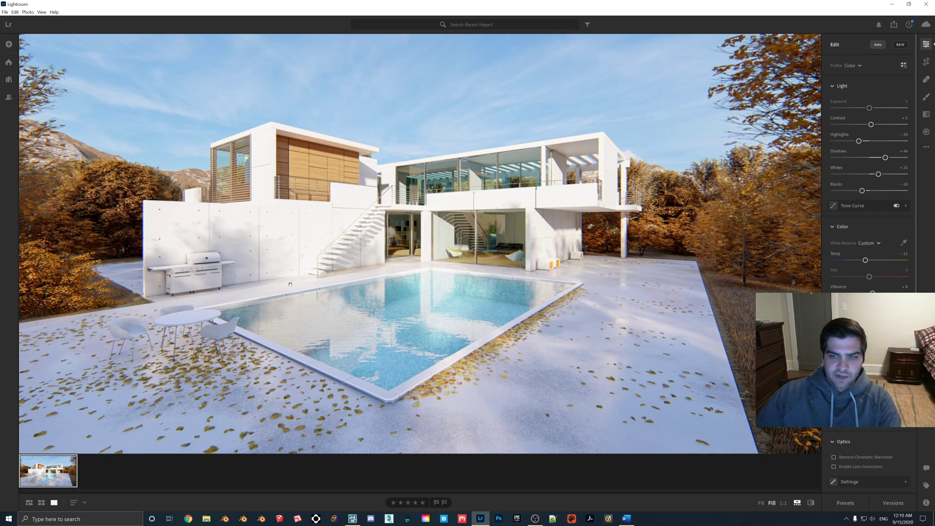